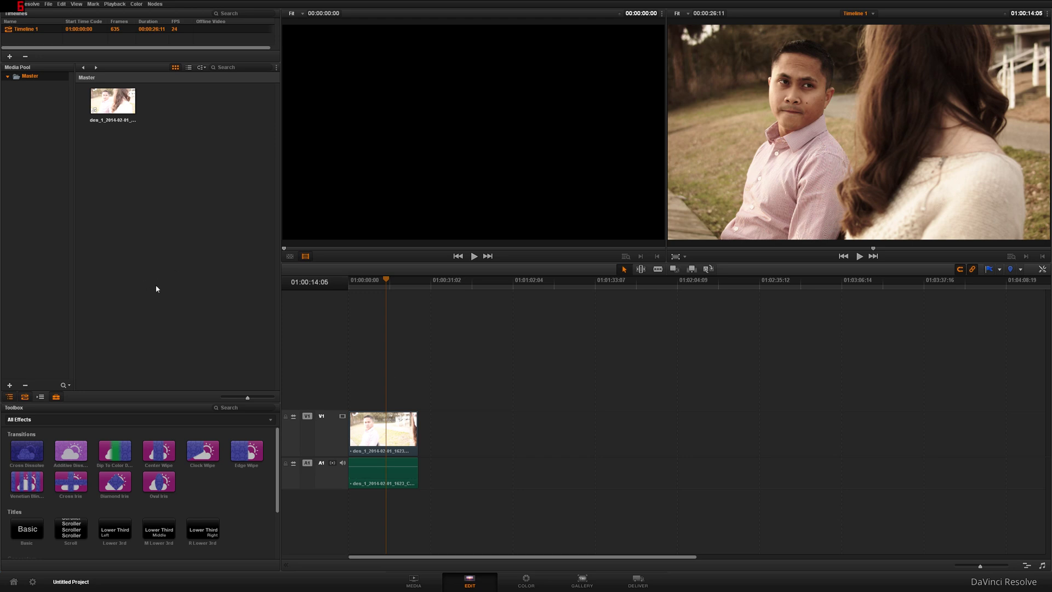
# - Switch to the Color page to work on the clip's warm three-node grade
pyautogui.click(516, 582)
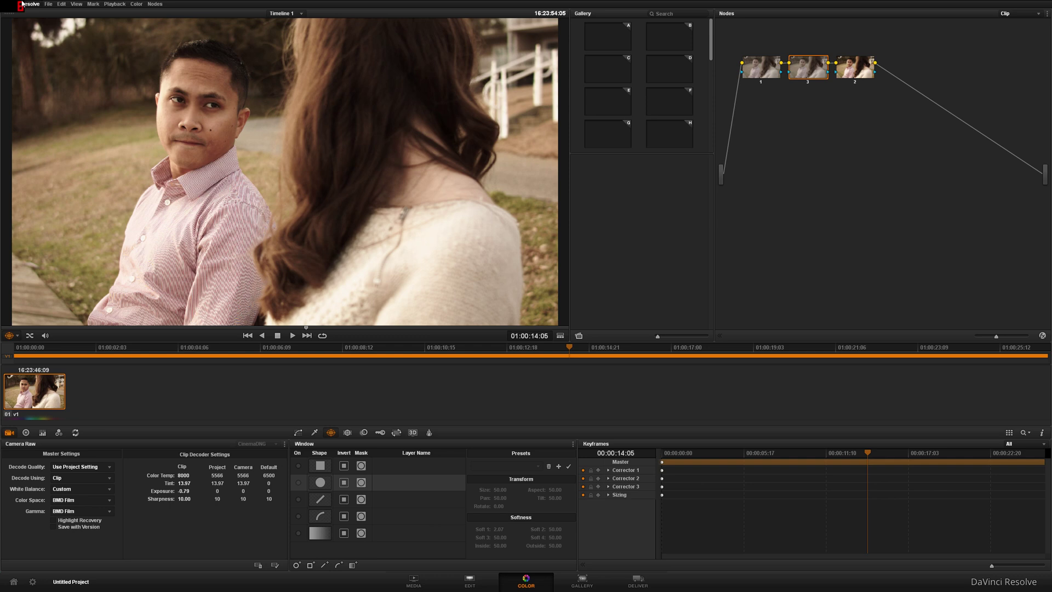
# - Turn on Video Scopes from the View menu to show the clip's waveform
pyautogui.click(76, 4)
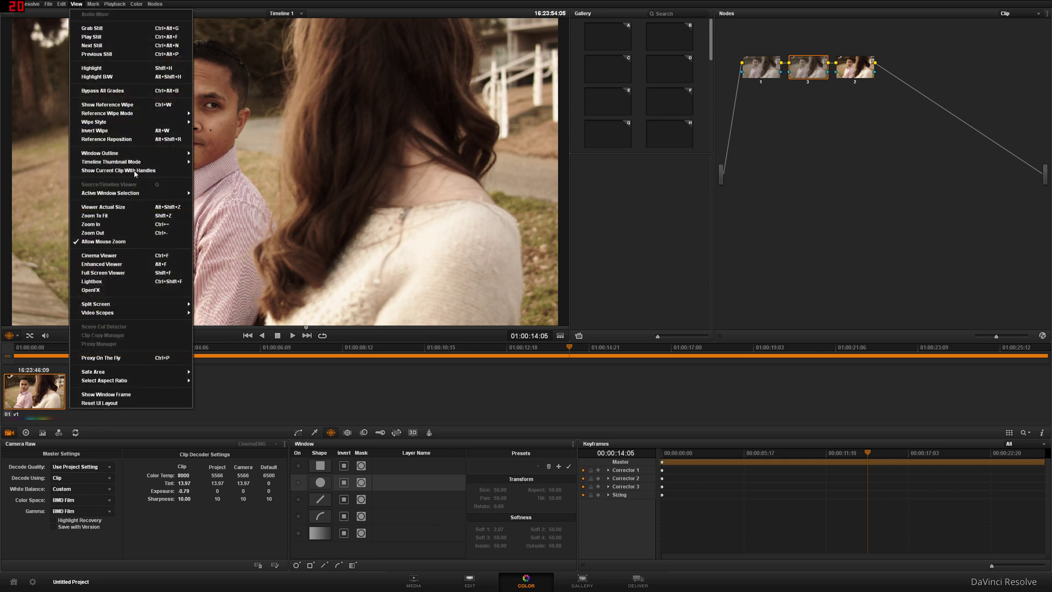
pyautogui.click(211, 314)
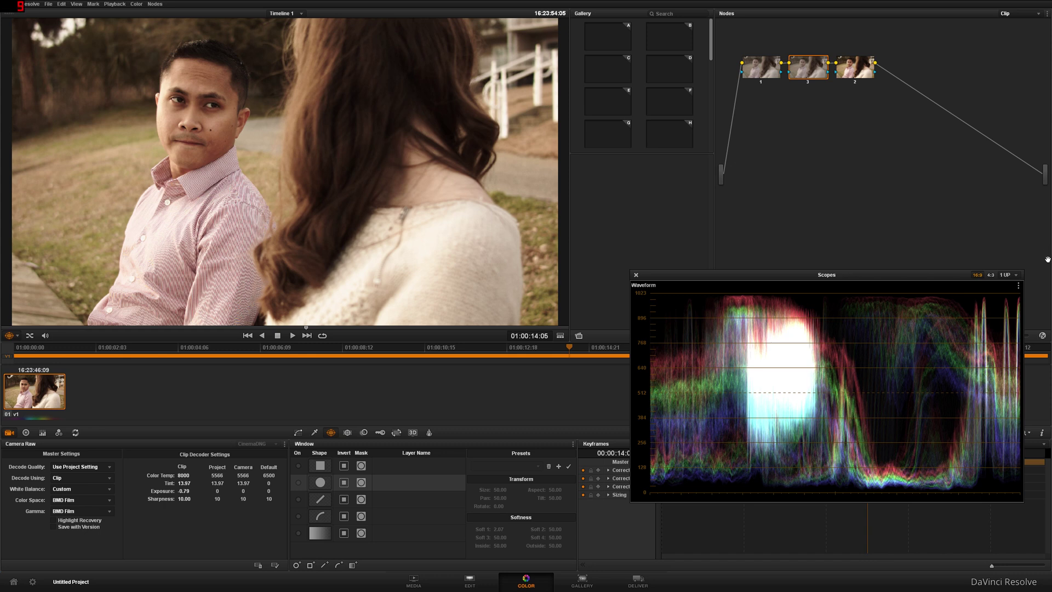
pyautogui.click(1018, 286)
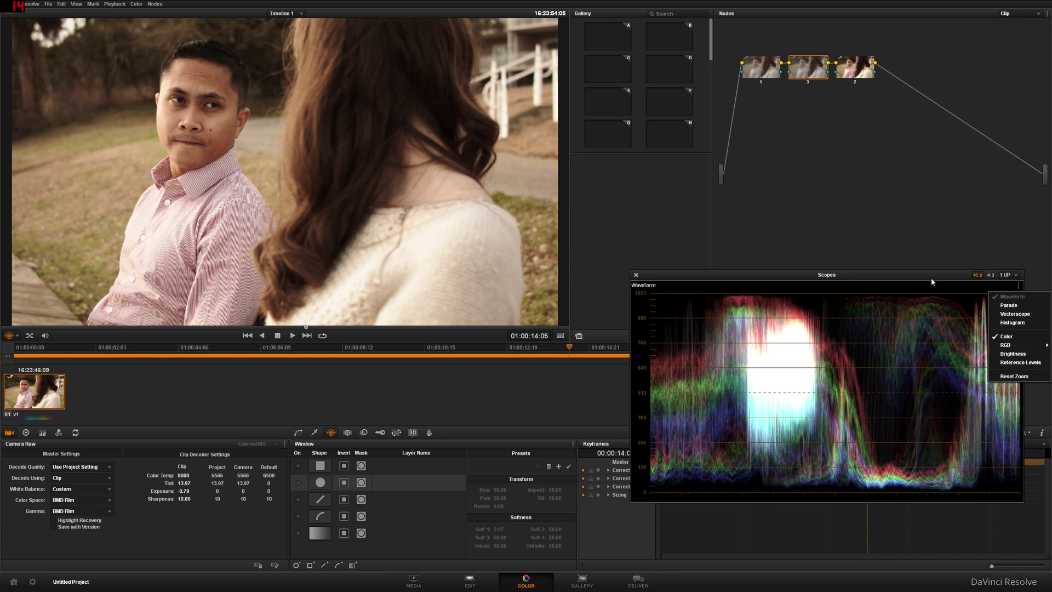
pyautogui.click(860, 299)
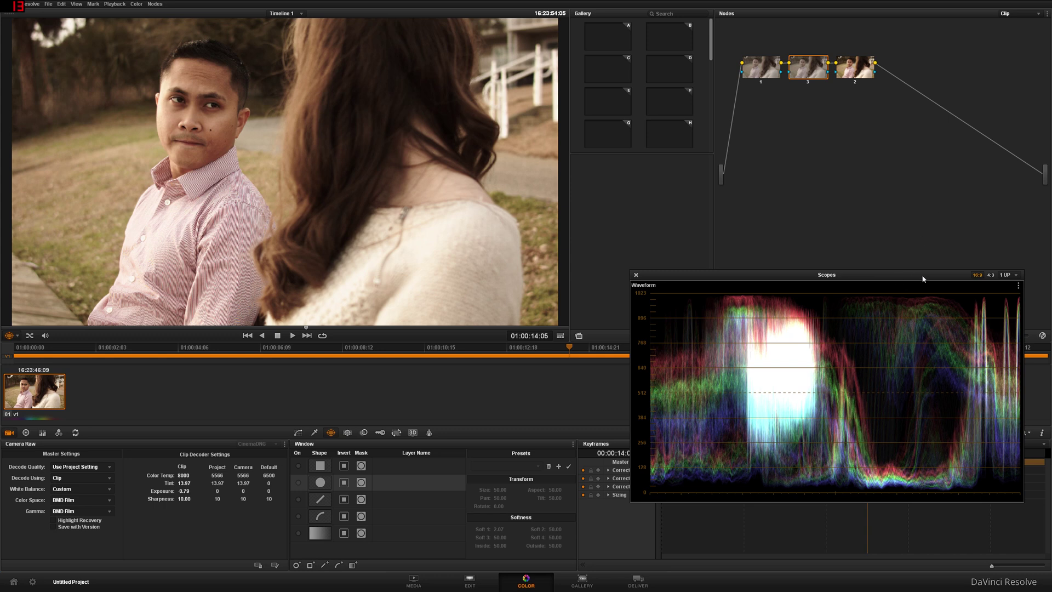
# - Set the Scopes window to an RGB Parade showing separate red, green and blue traces
pyautogui.click(1018, 285)
pyautogui.click(1018, 306)
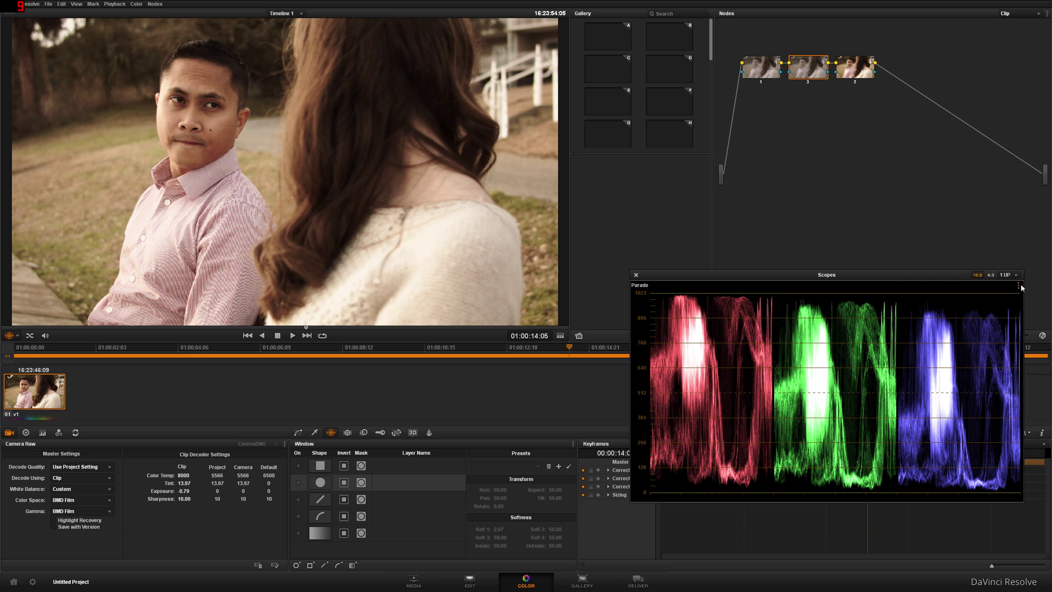
pyautogui.click(1019, 285)
pyautogui.click(917, 302)
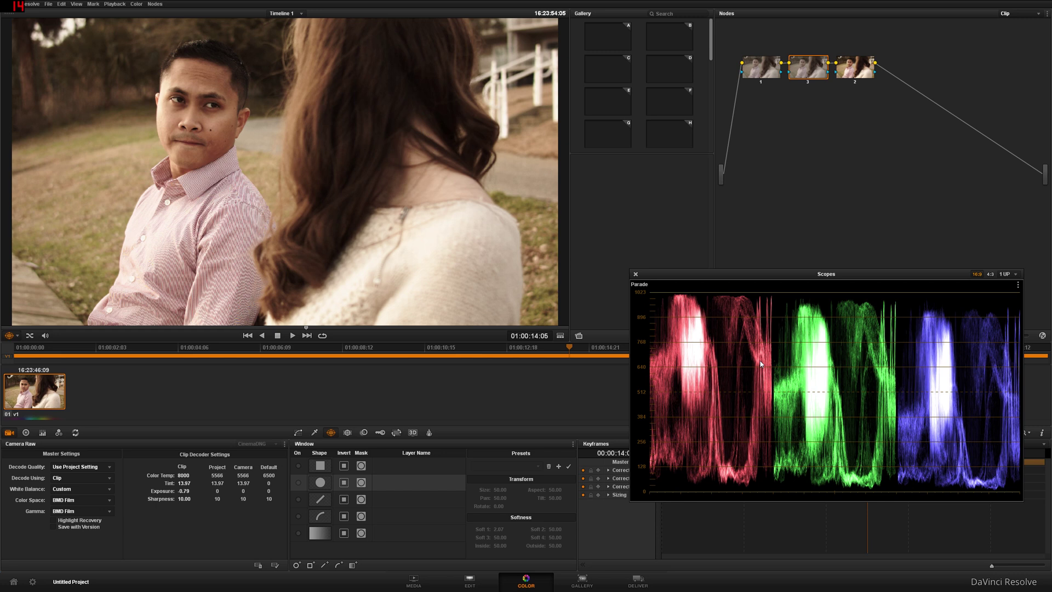
# - Switch the scope to a Vectorscope, showing hues clustered toward red-yellow
pyautogui.click(1019, 285)
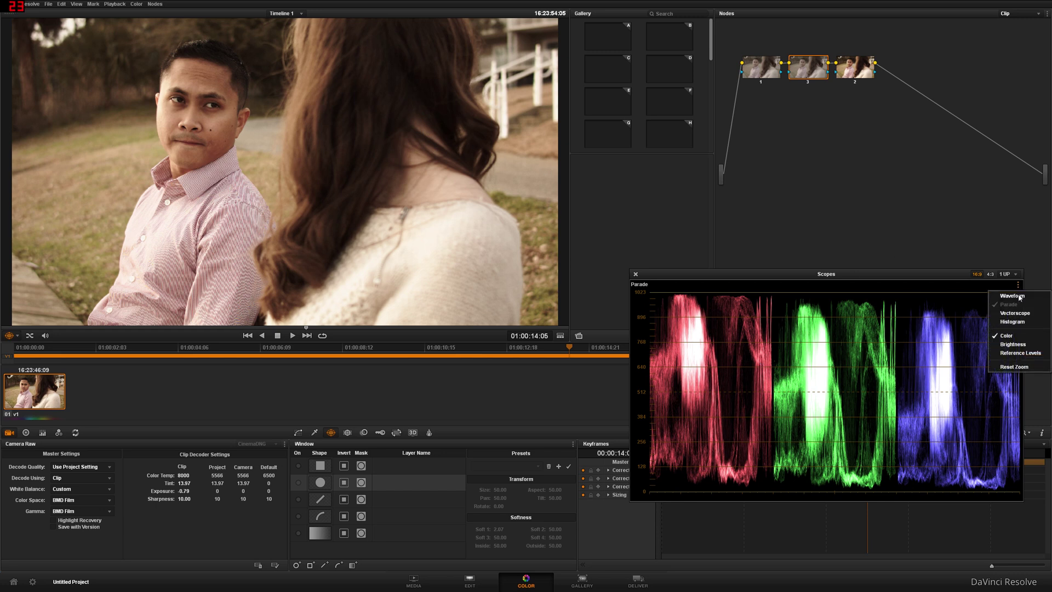
pyautogui.click(1016, 314)
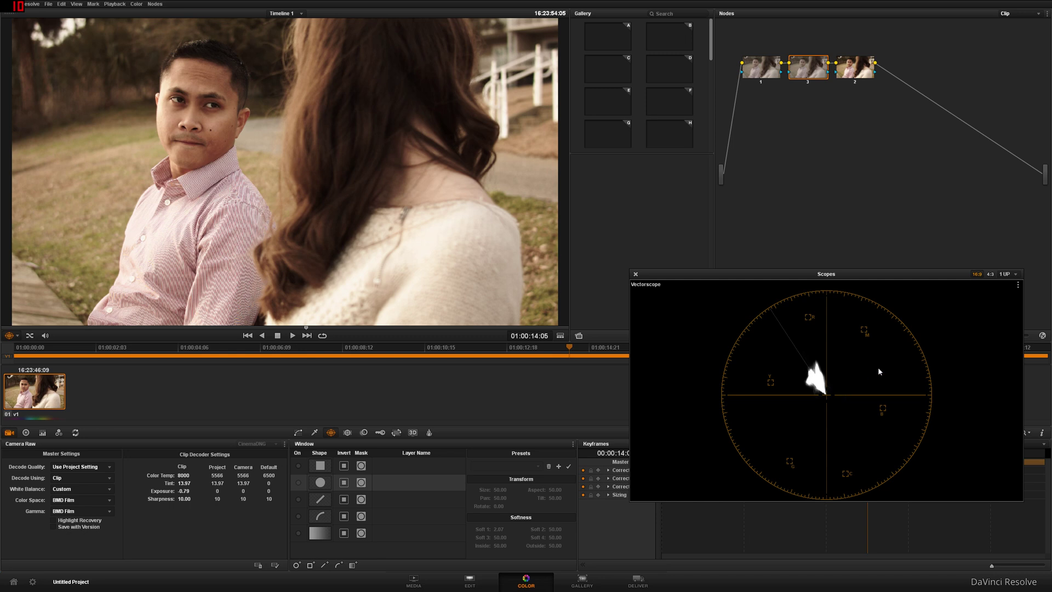
# - Return the scope display to the RGB Parade
pyautogui.click(1018, 285)
pyautogui.click(1013, 304)
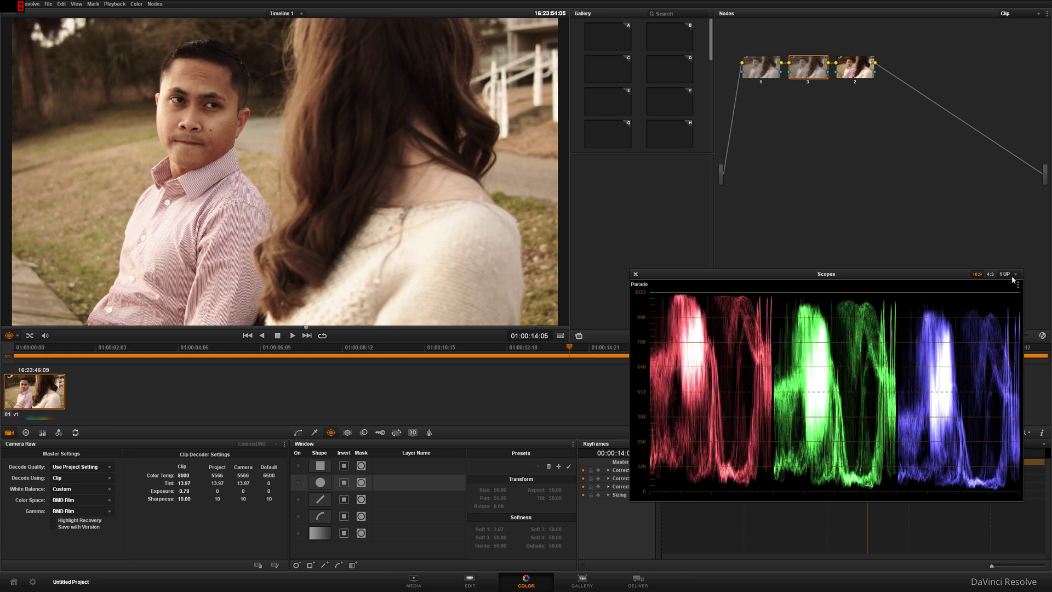
pyautogui.click(1018, 285)
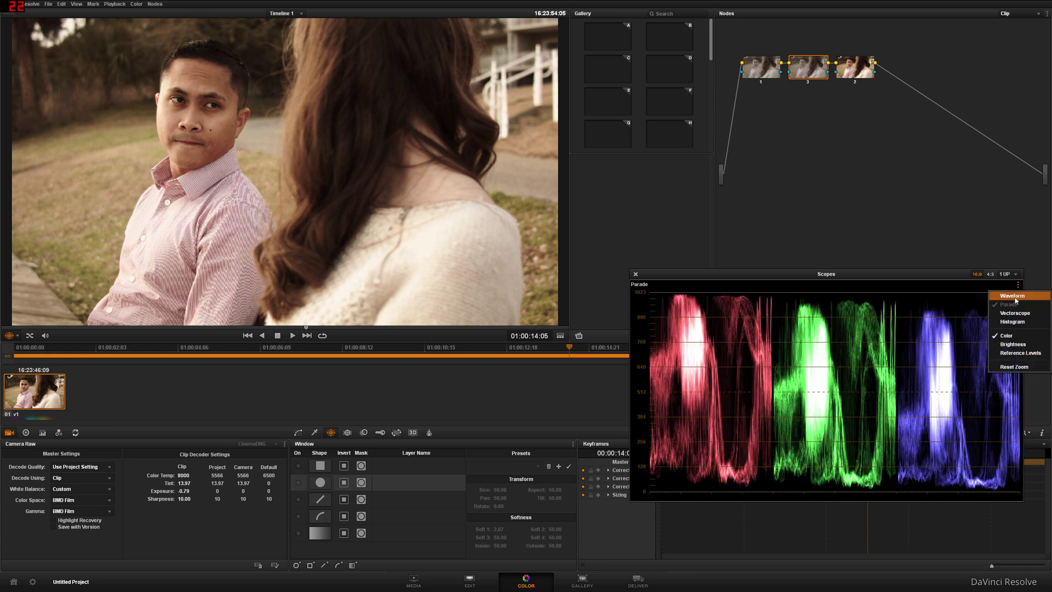
pyautogui.click(998, 282)
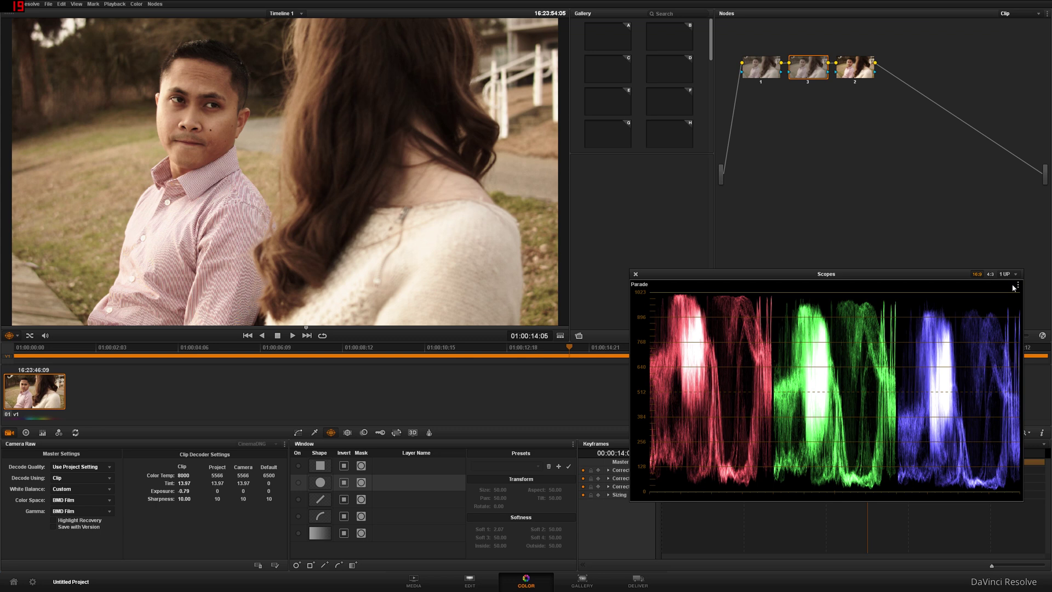
pyautogui.click(1018, 286)
pyautogui.click(906, 277)
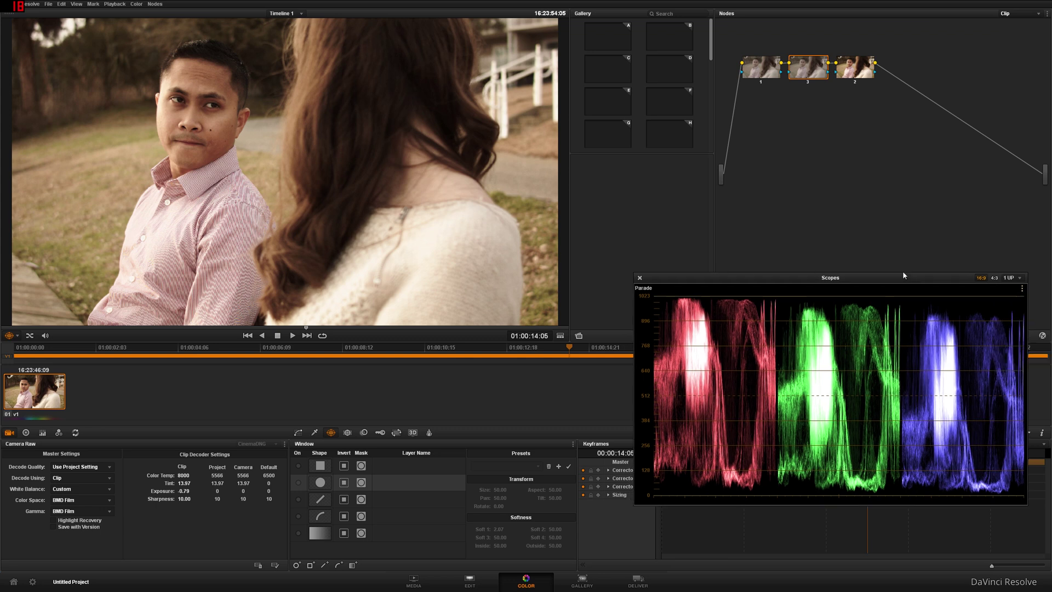
# - Move the Scopes window slightly higher on screen
pyautogui.moveTo(904, 274); pyautogui.dragTo(906, 256)
pyautogui.click(1020, 268)
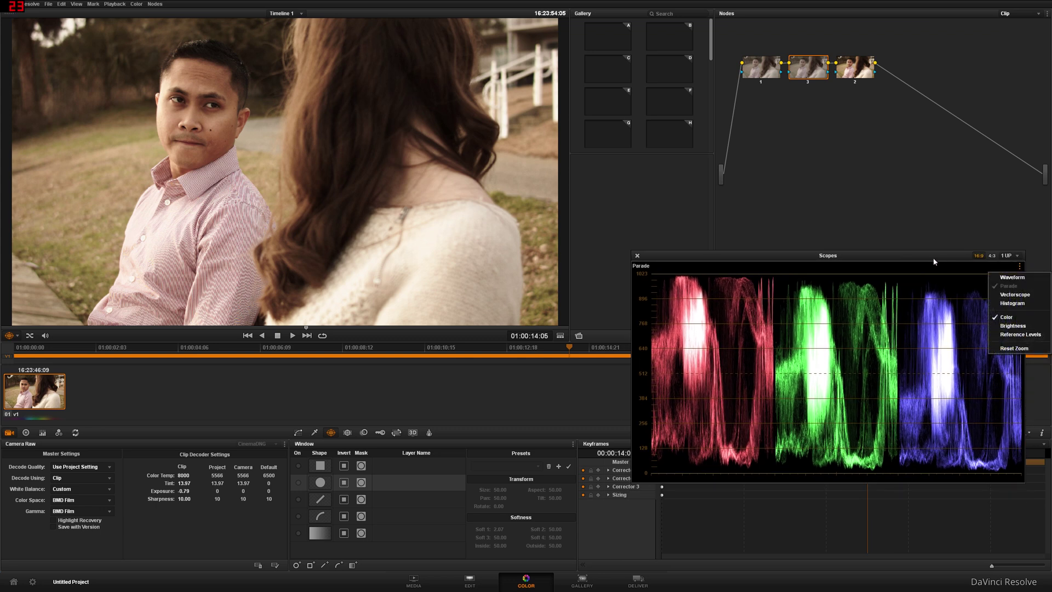
pyautogui.click(895, 239)
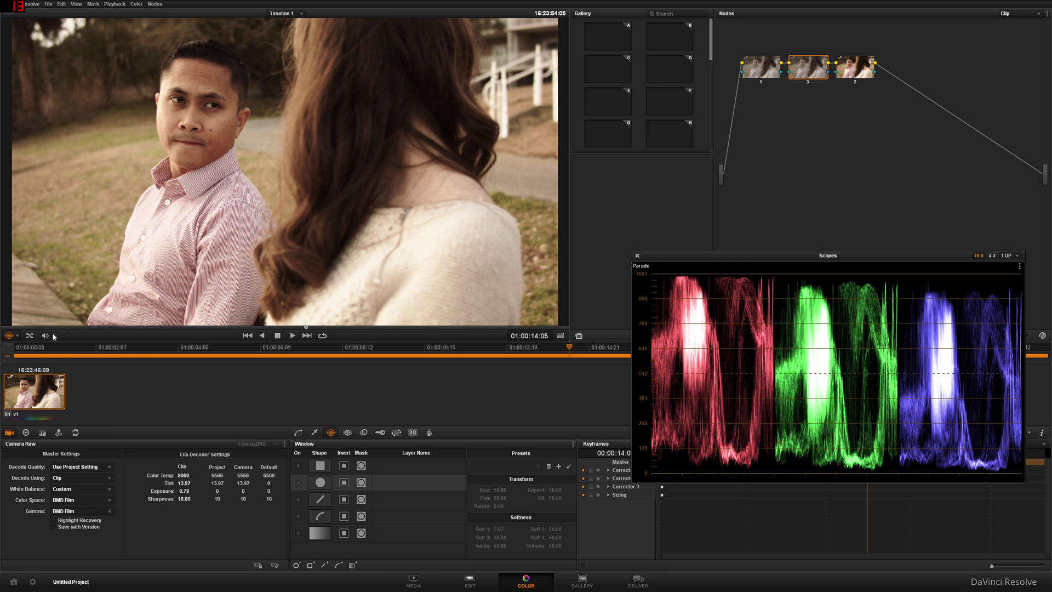
pyautogui.click(26, 433)
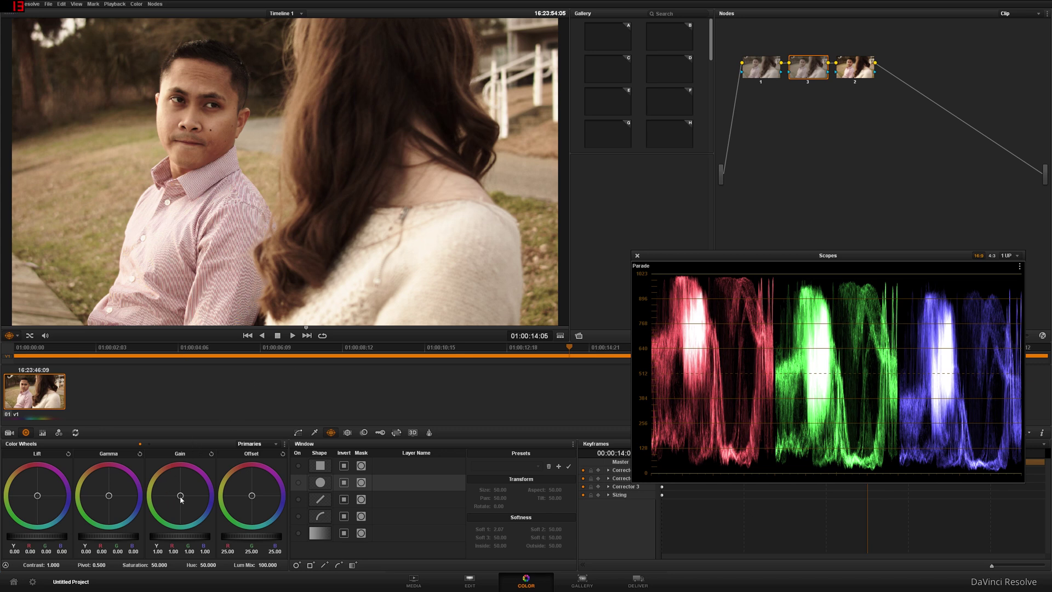
pyautogui.moveTo(182, 500); pyautogui.dragTo(226, 498)
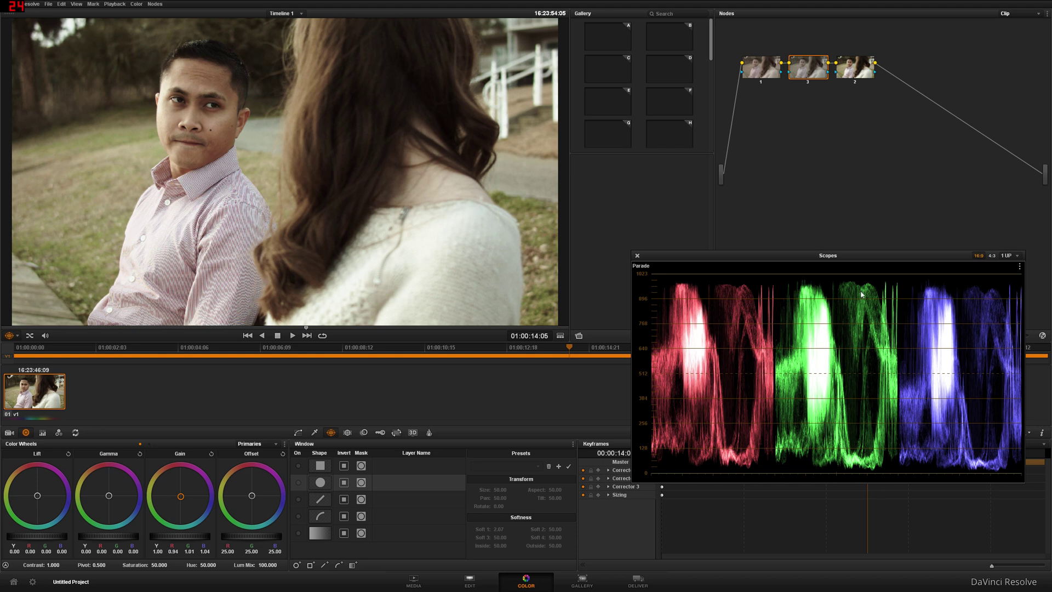
pyautogui.moveTo(185, 502); pyautogui.dragTo(183, 500)
pyautogui.hotkey('ctrl', 'd')
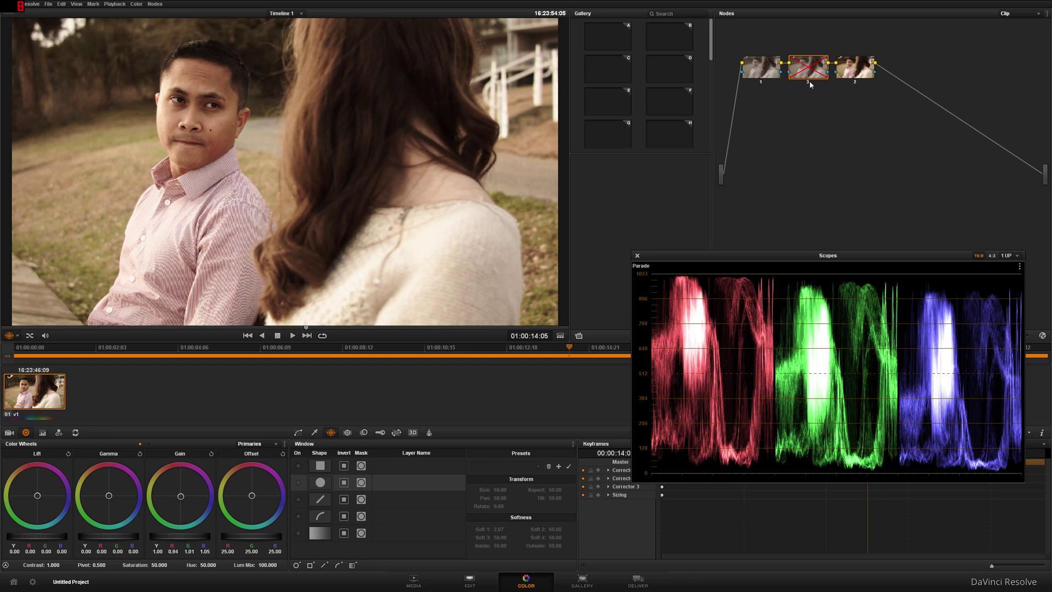
pyautogui.hotkey('ctrl', 'd')
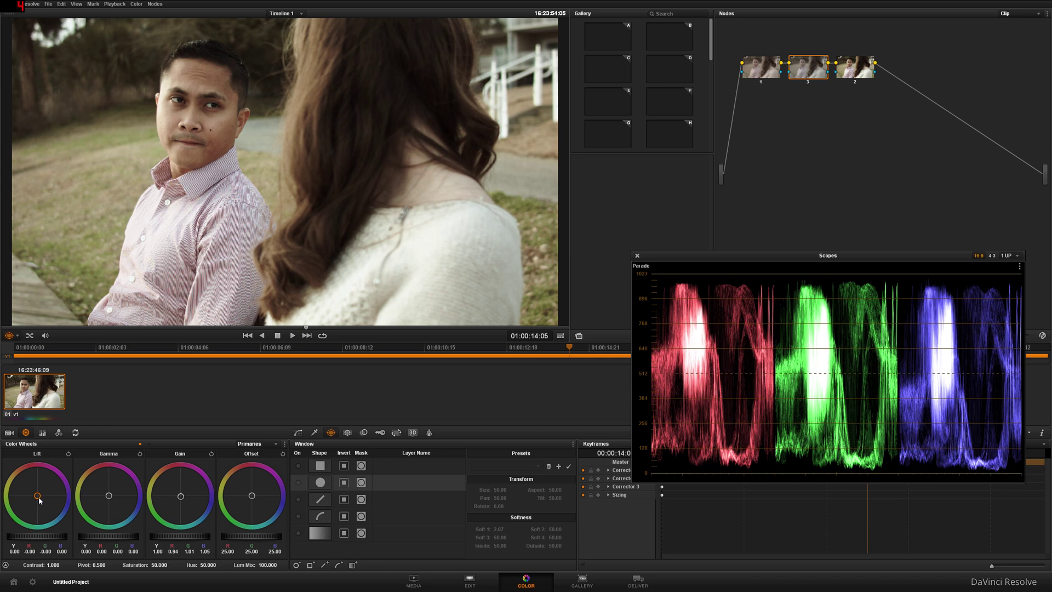
# - Nudge node 3's Lift toward blue, to red -0.01 and blue 0.01
pyautogui.moveTo(39, 500); pyautogui.dragTo(41, 502)
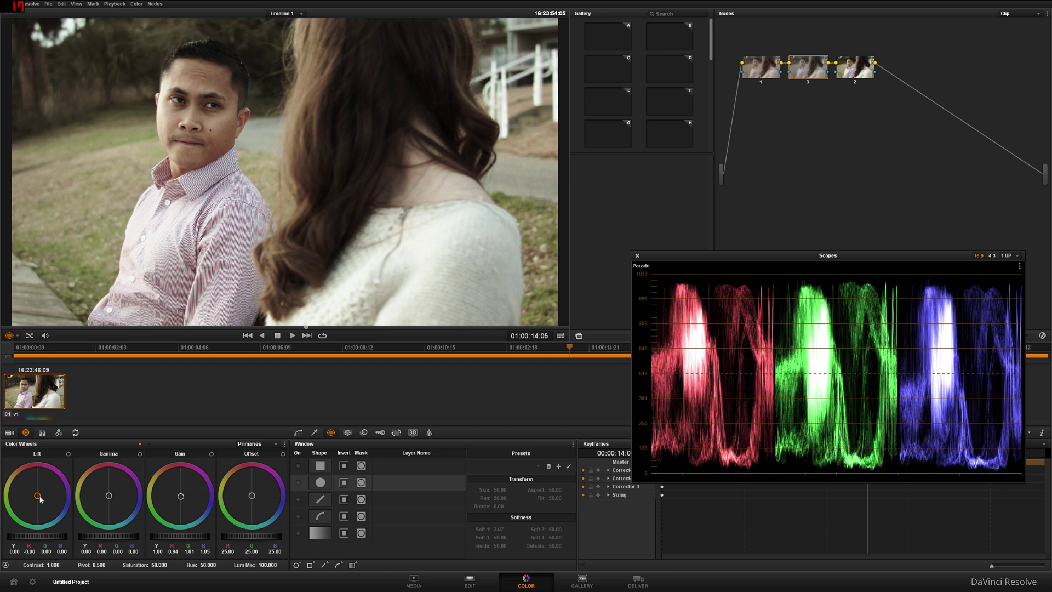
pyautogui.moveTo(40, 500); pyautogui.dragTo(41, 501)
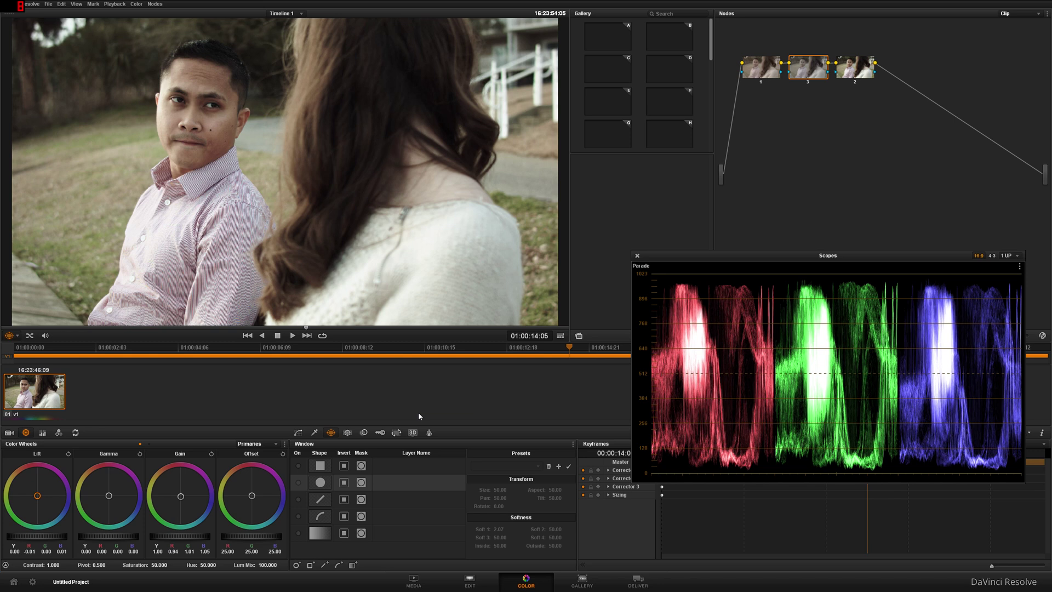
# - Compare node 3 bypassed and re-enabled, then set the scope to Waveform
pyautogui.click(810, 85)
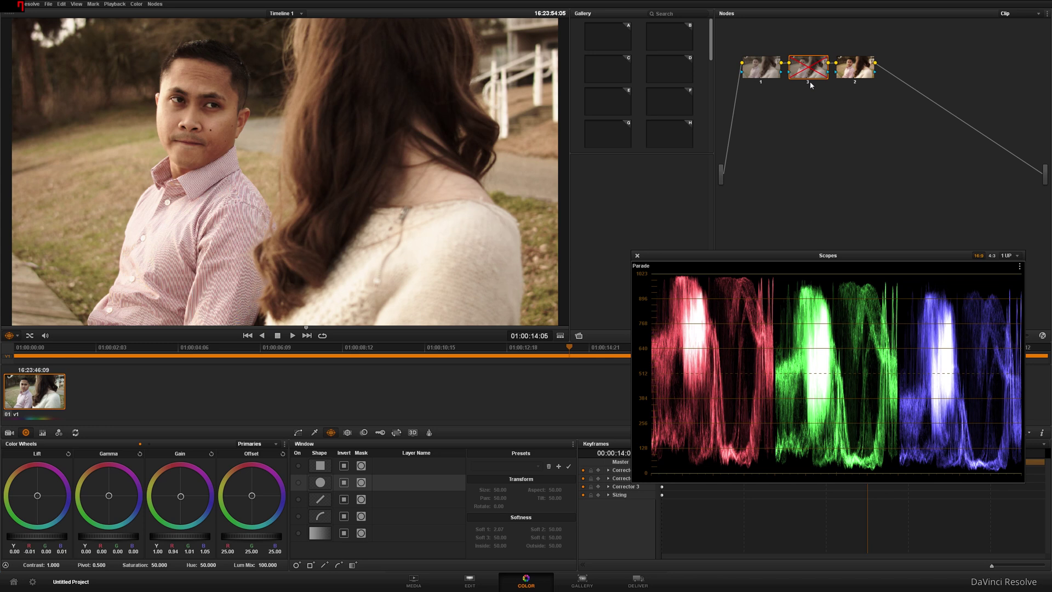
pyautogui.click(810, 82)
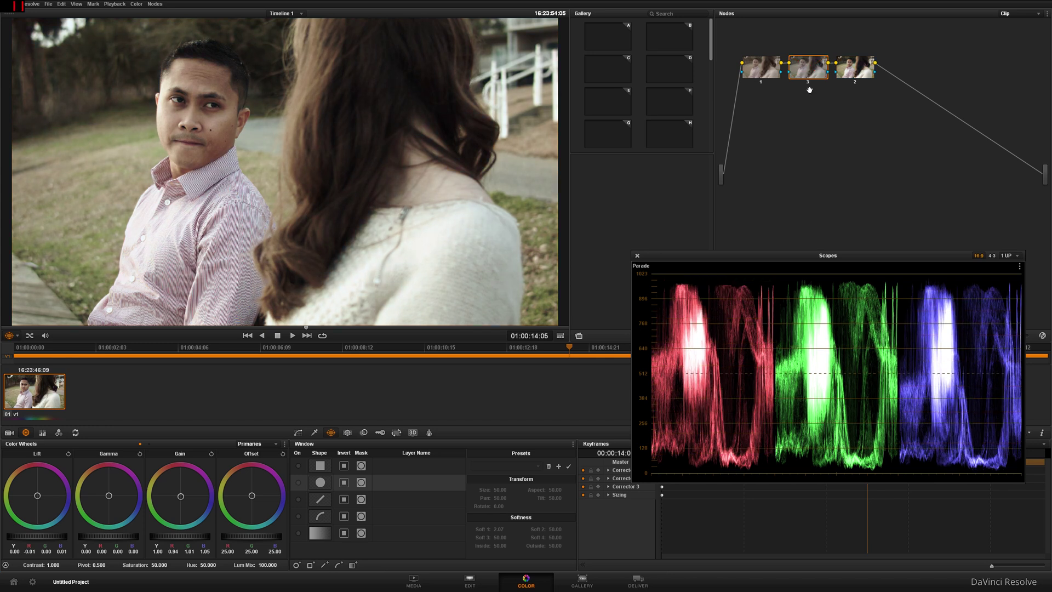
pyautogui.click(1020, 267)
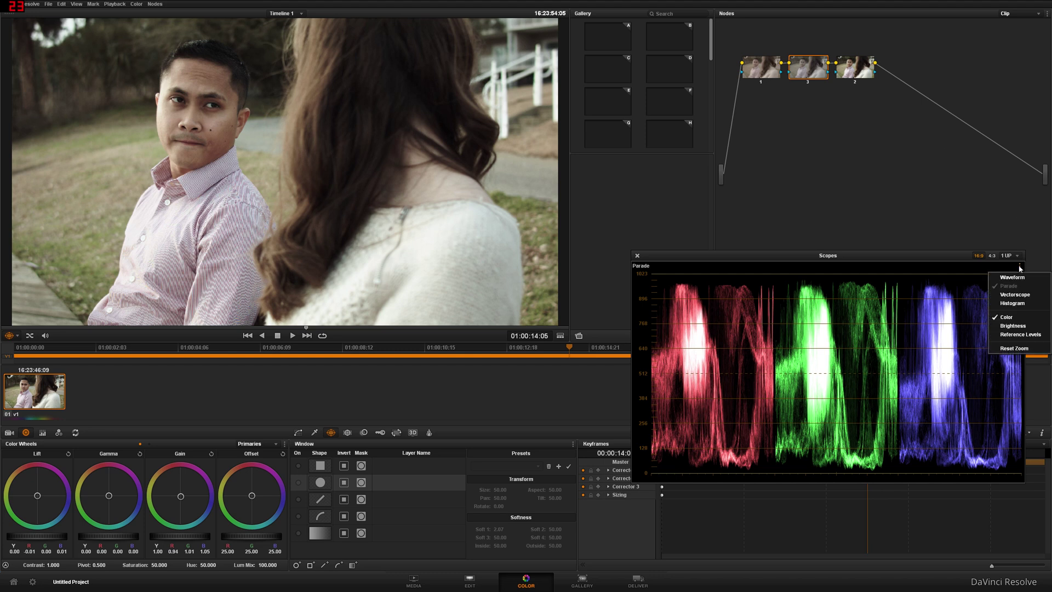
pyautogui.click(1012, 278)
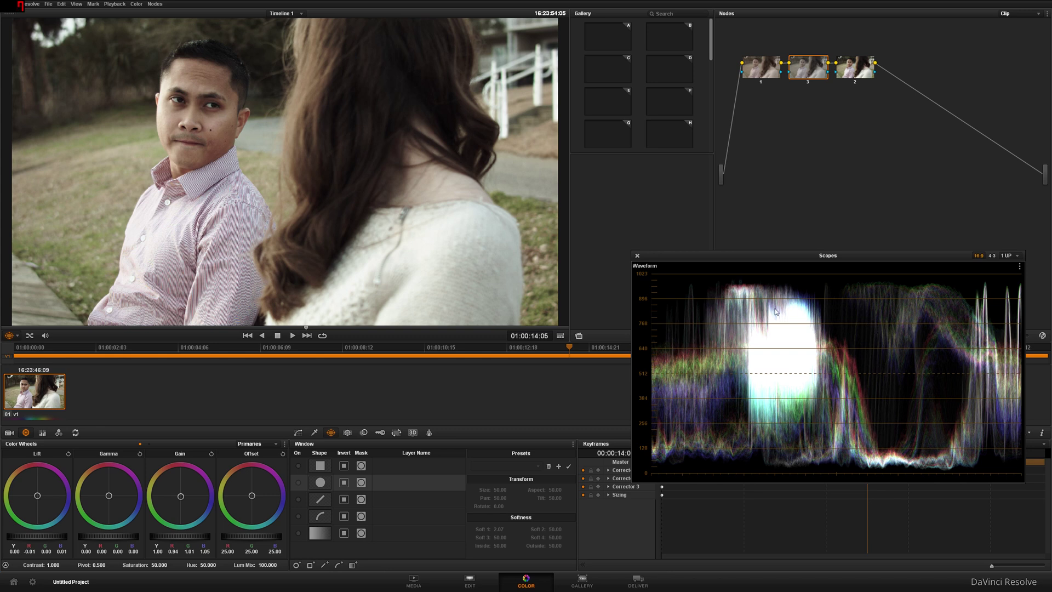
# - Switch the scope from Waveform back to the RGB Parade
pyautogui.click(1020, 266)
pyautogui.click(1003, 285)
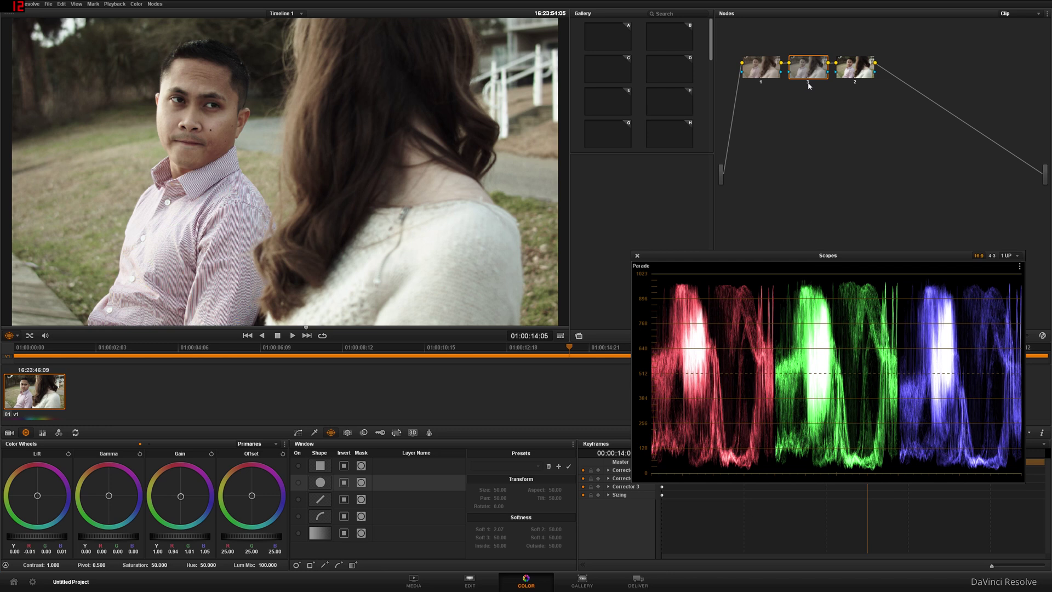
# - Bypass node 3 and lower Camera Raw Color Temp from 8000 to 5390, entering 5600 first
pyautogui.click(808, 83)
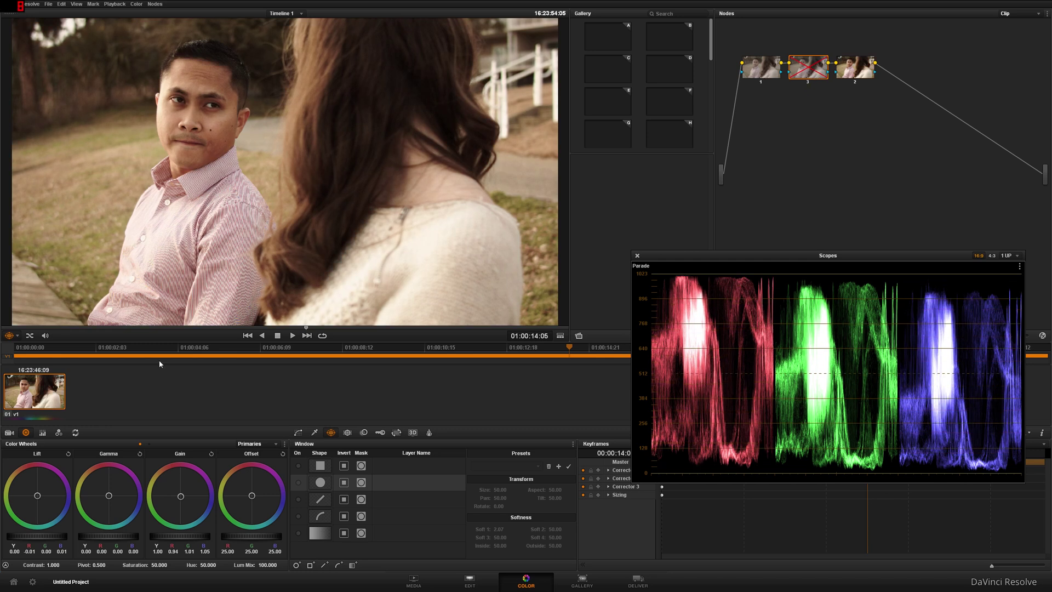
pyautogui.click(9, 432)
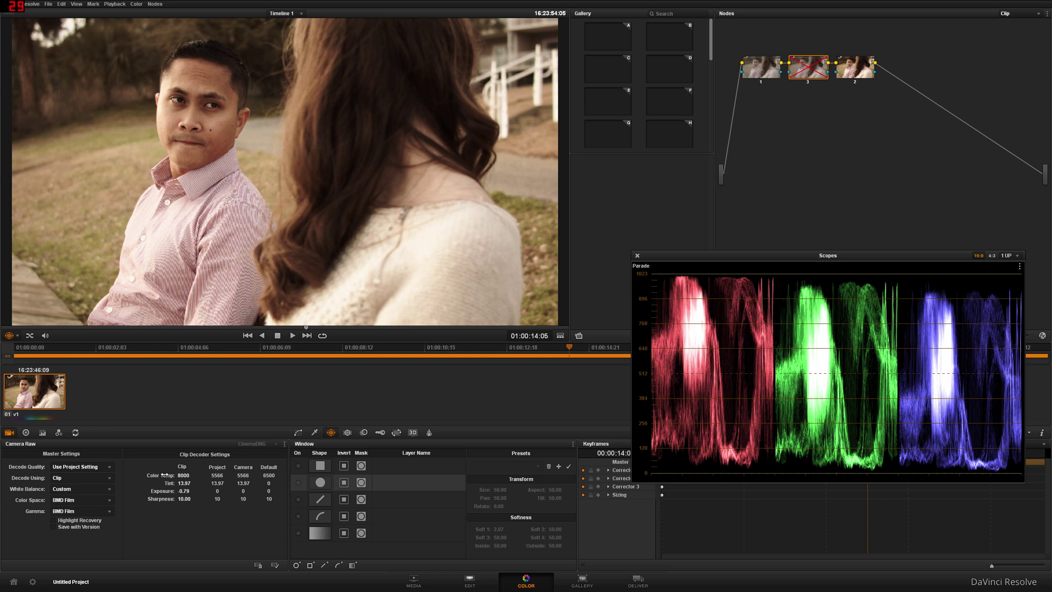
pyautogui.doubleClick(184, 475)
pyautogui.write('5600')
pyautogui.press('Return')
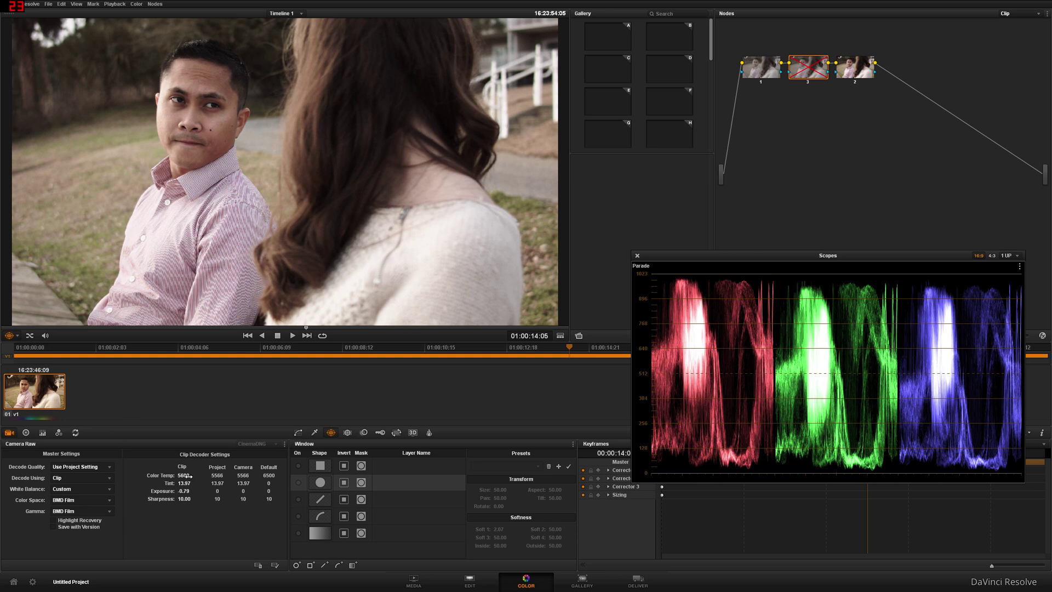
pyautogui.moveTo(194, 476); pyautogui.dragTo(199, 477)
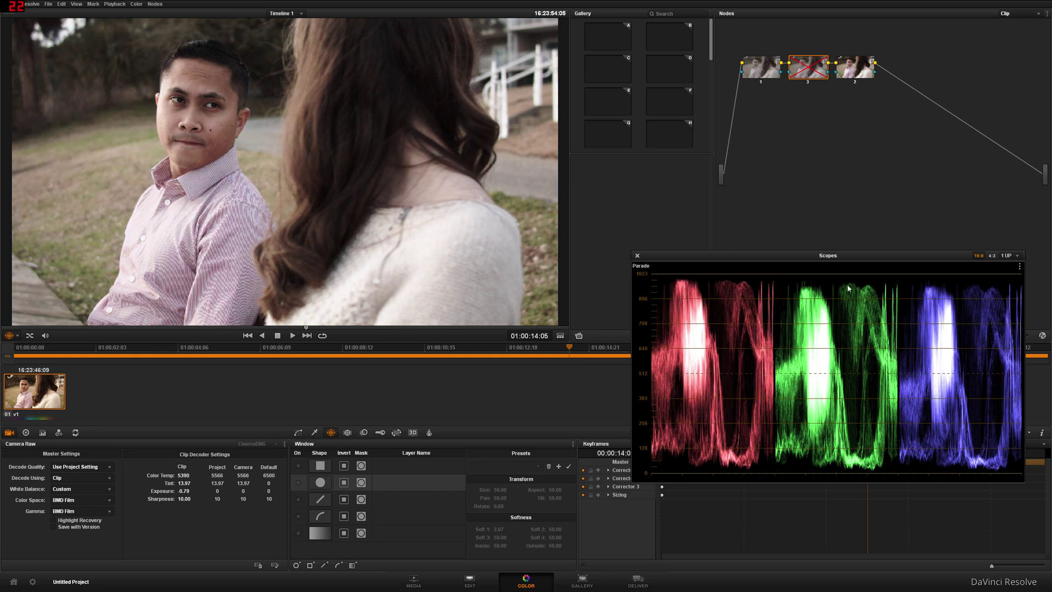
# - Switch the scope to Waveform and bring Camera Raw Color Temp down to 4960 via 4350 and 4990
pyautogui.click(1020, 267)
pyautogui.click(1014, 276)
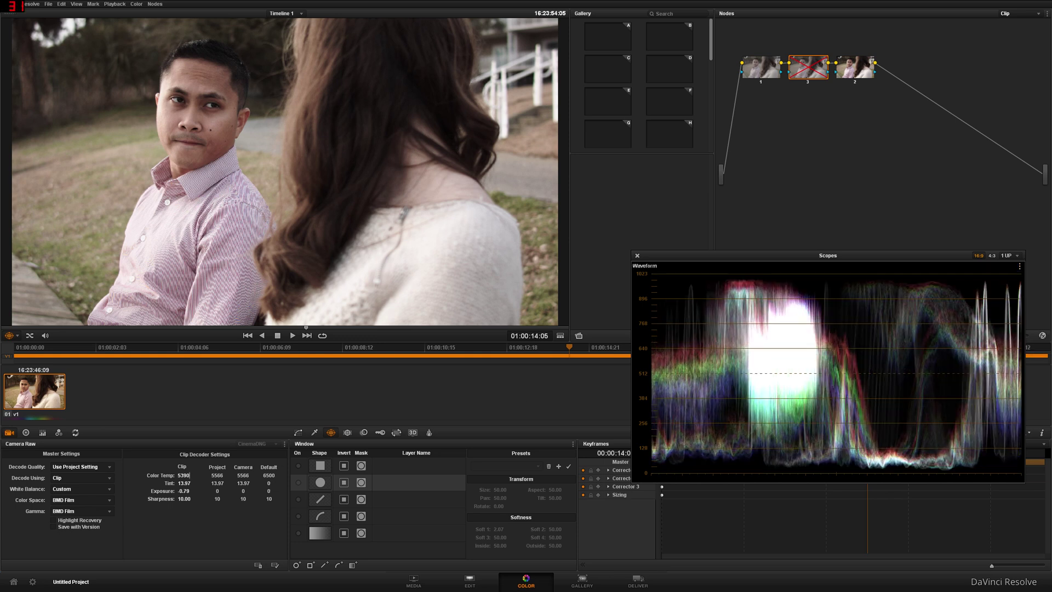
pyautogui.write('4350')
pyautogui.press('Return')
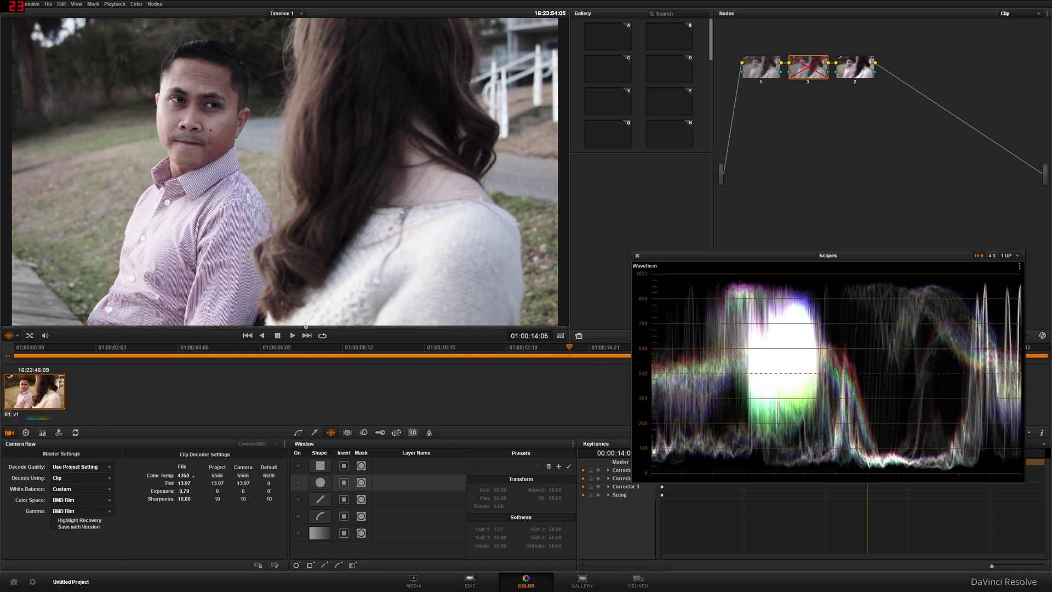
pyautogui.write('4990')
pyautogui.press('Return')
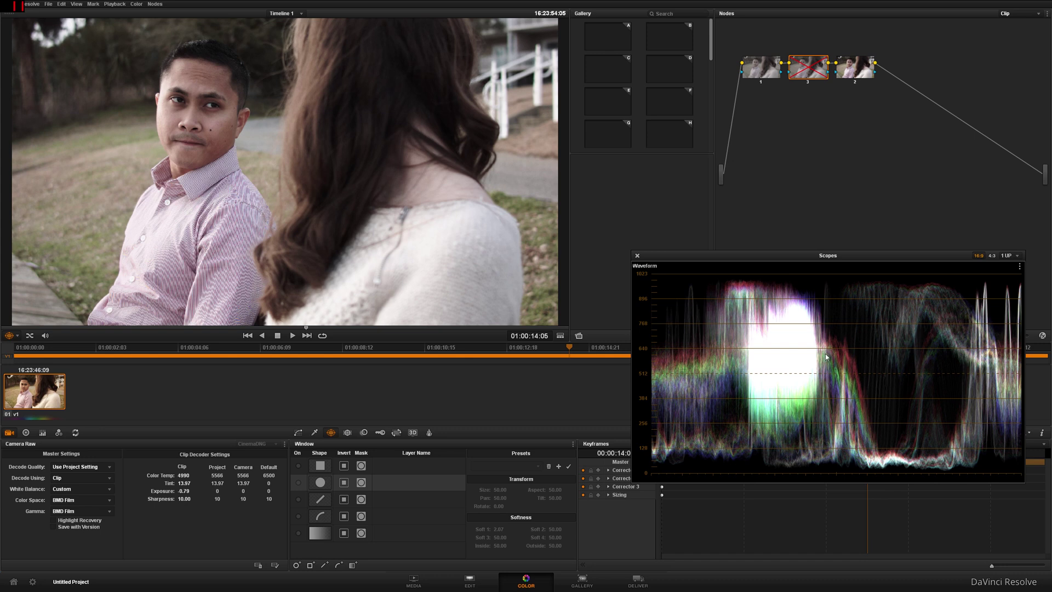
pyautogui.moveTo(184, 475)
pyautogui.mouseDown()
pyautogui.moveTo(148, 476)
pyautogui.moveTo(177, 475)
pyautogui.mouseUp()
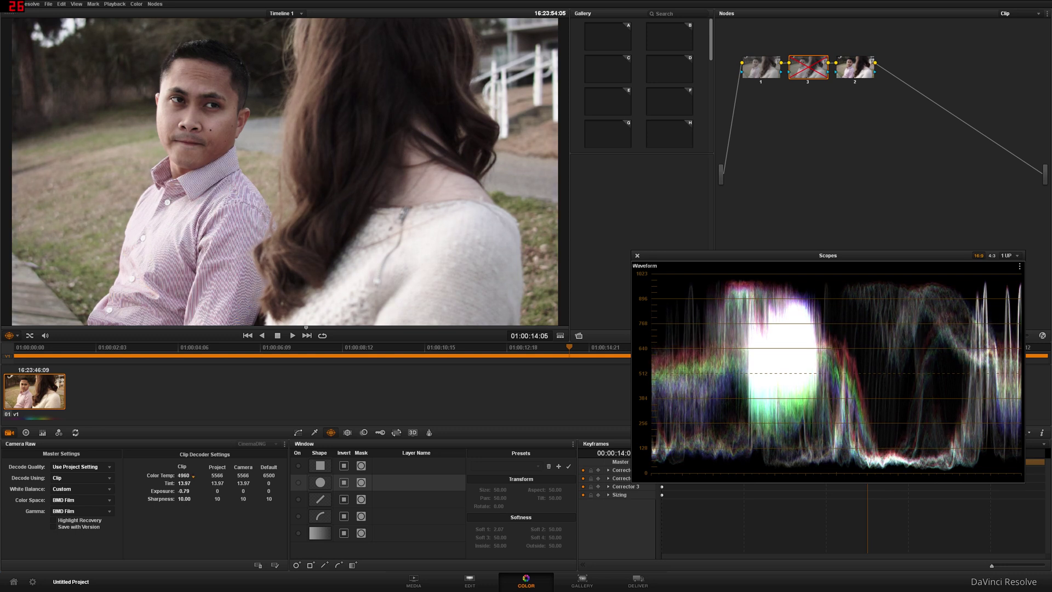